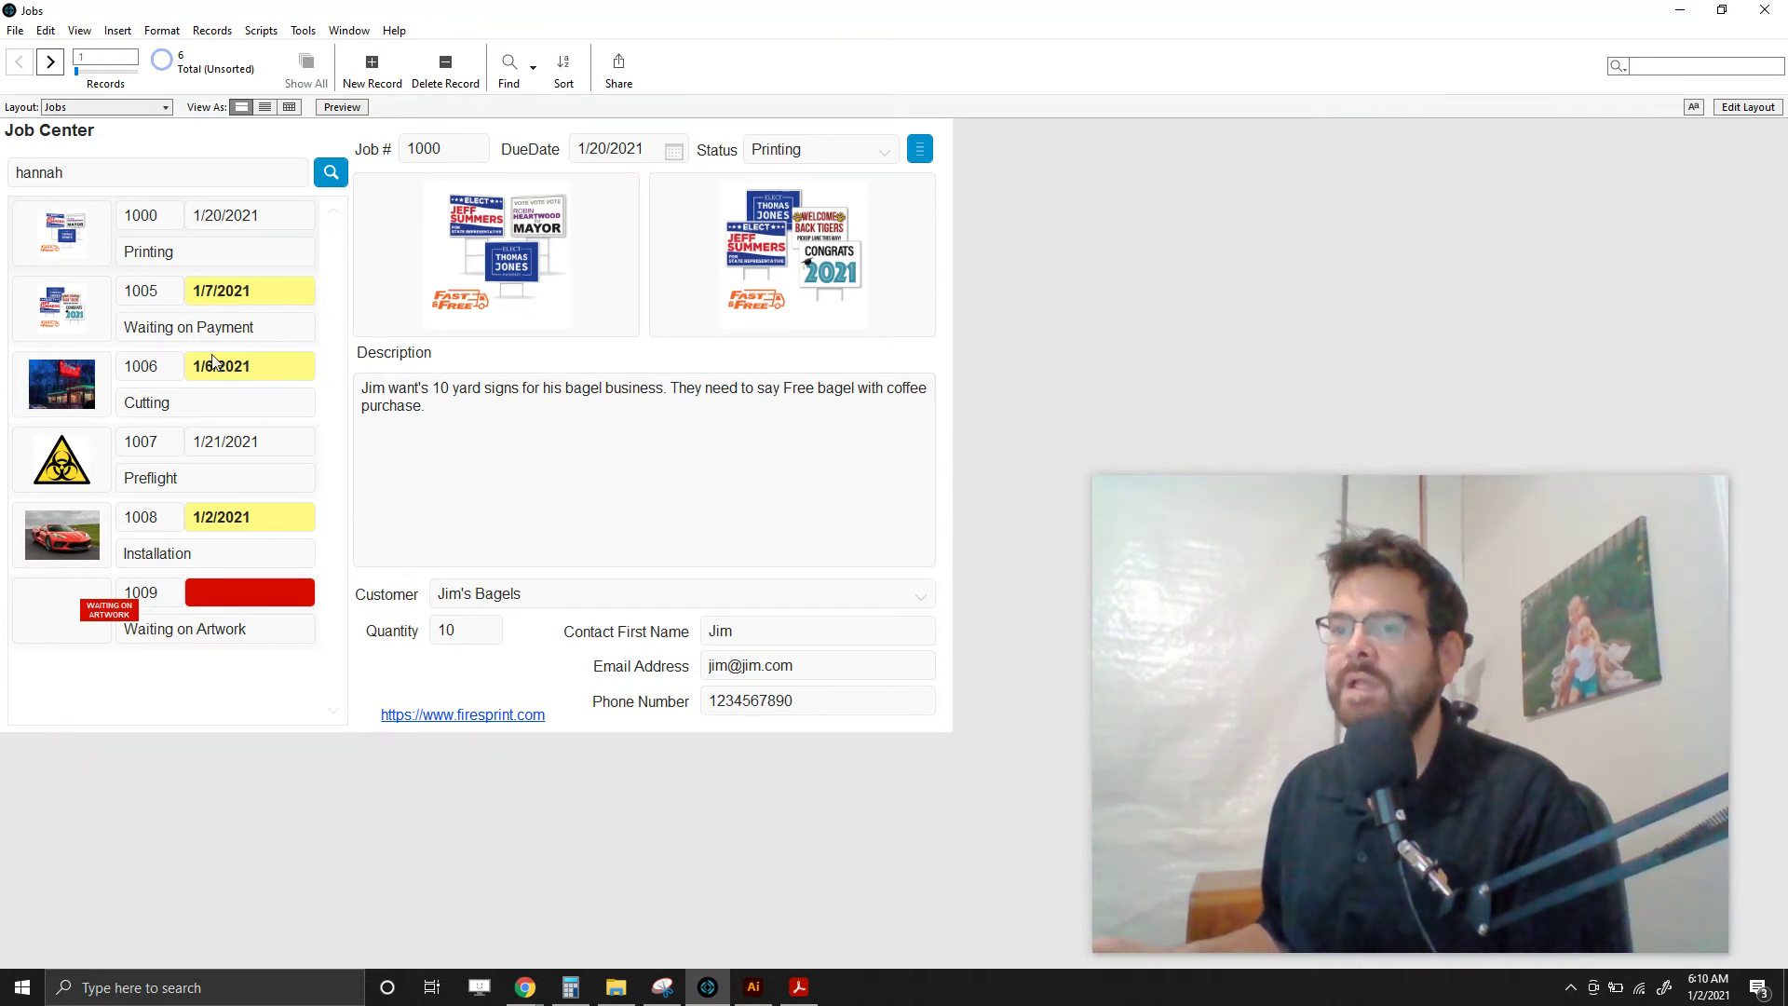
Step: Browse other job records in the Job Center list, including jobs 1005 and 1007
{"action": "left_click", "coordinate": [76, 400]}
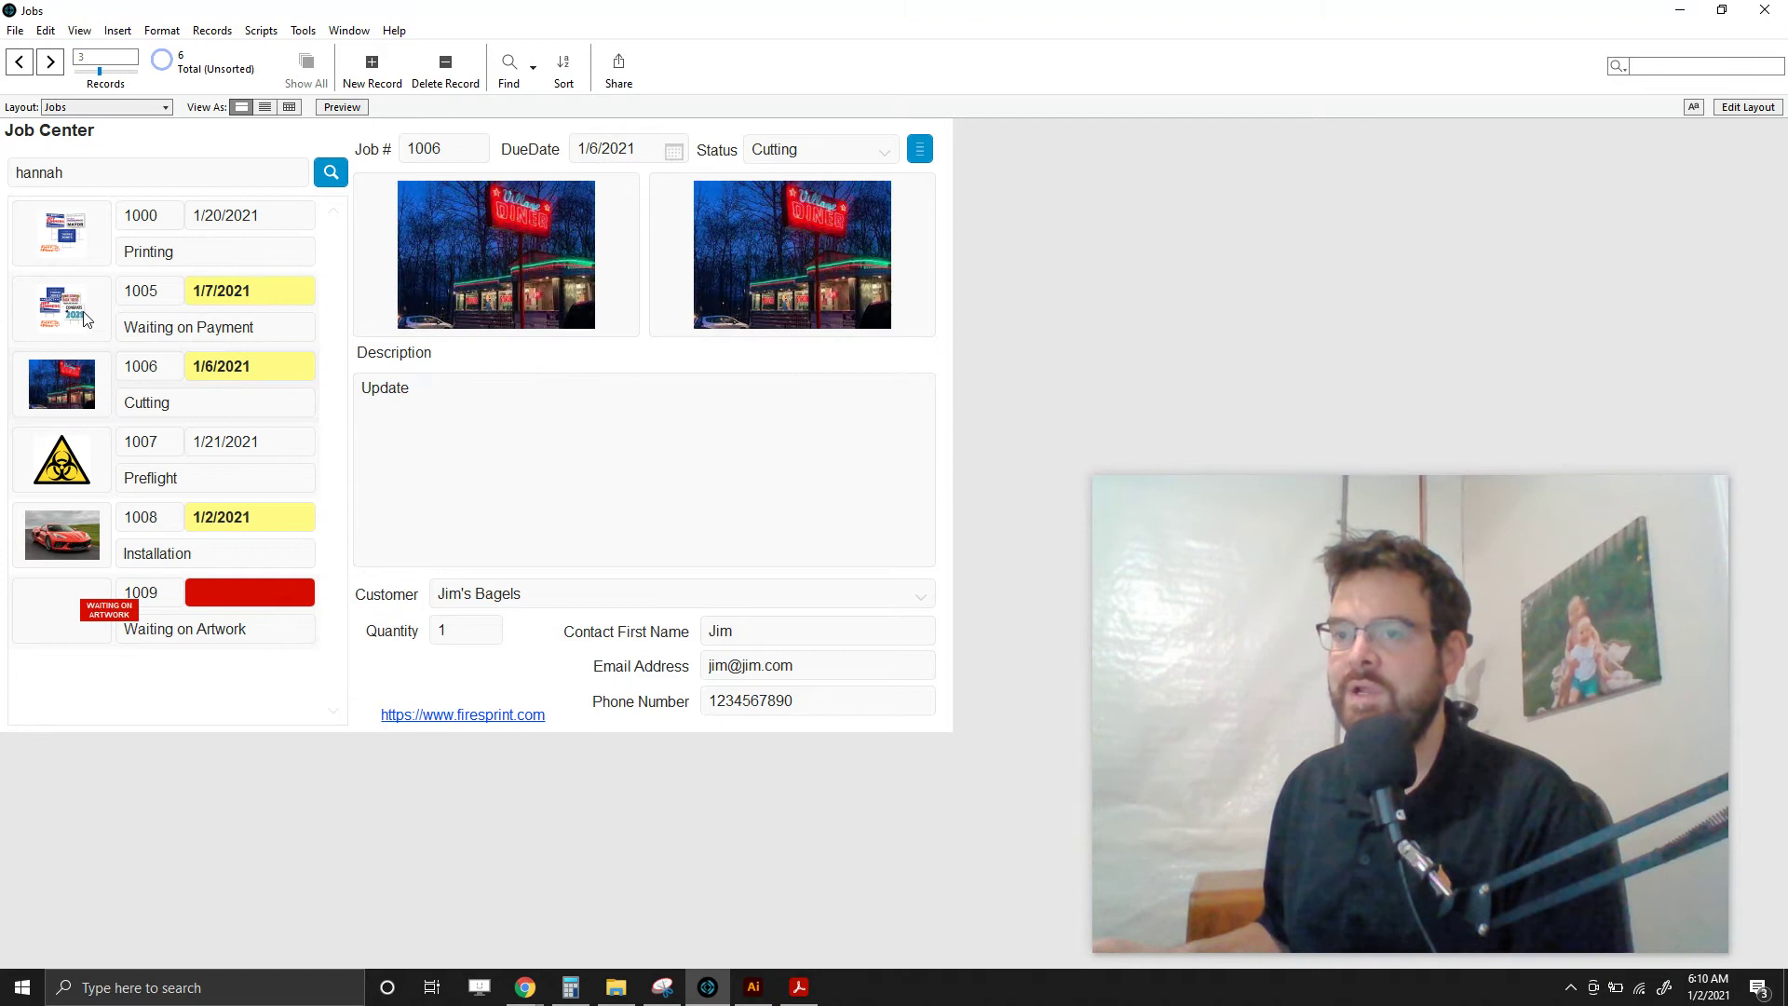
{"action": "left_click", "coordinate": [84, 320]}
{"action": "left_click", "coordinate": [76, 235]}
{"action": "left_click", "coordinate": [68, 287]}
{"action": "left_click", "coordinate": [62, 476]}
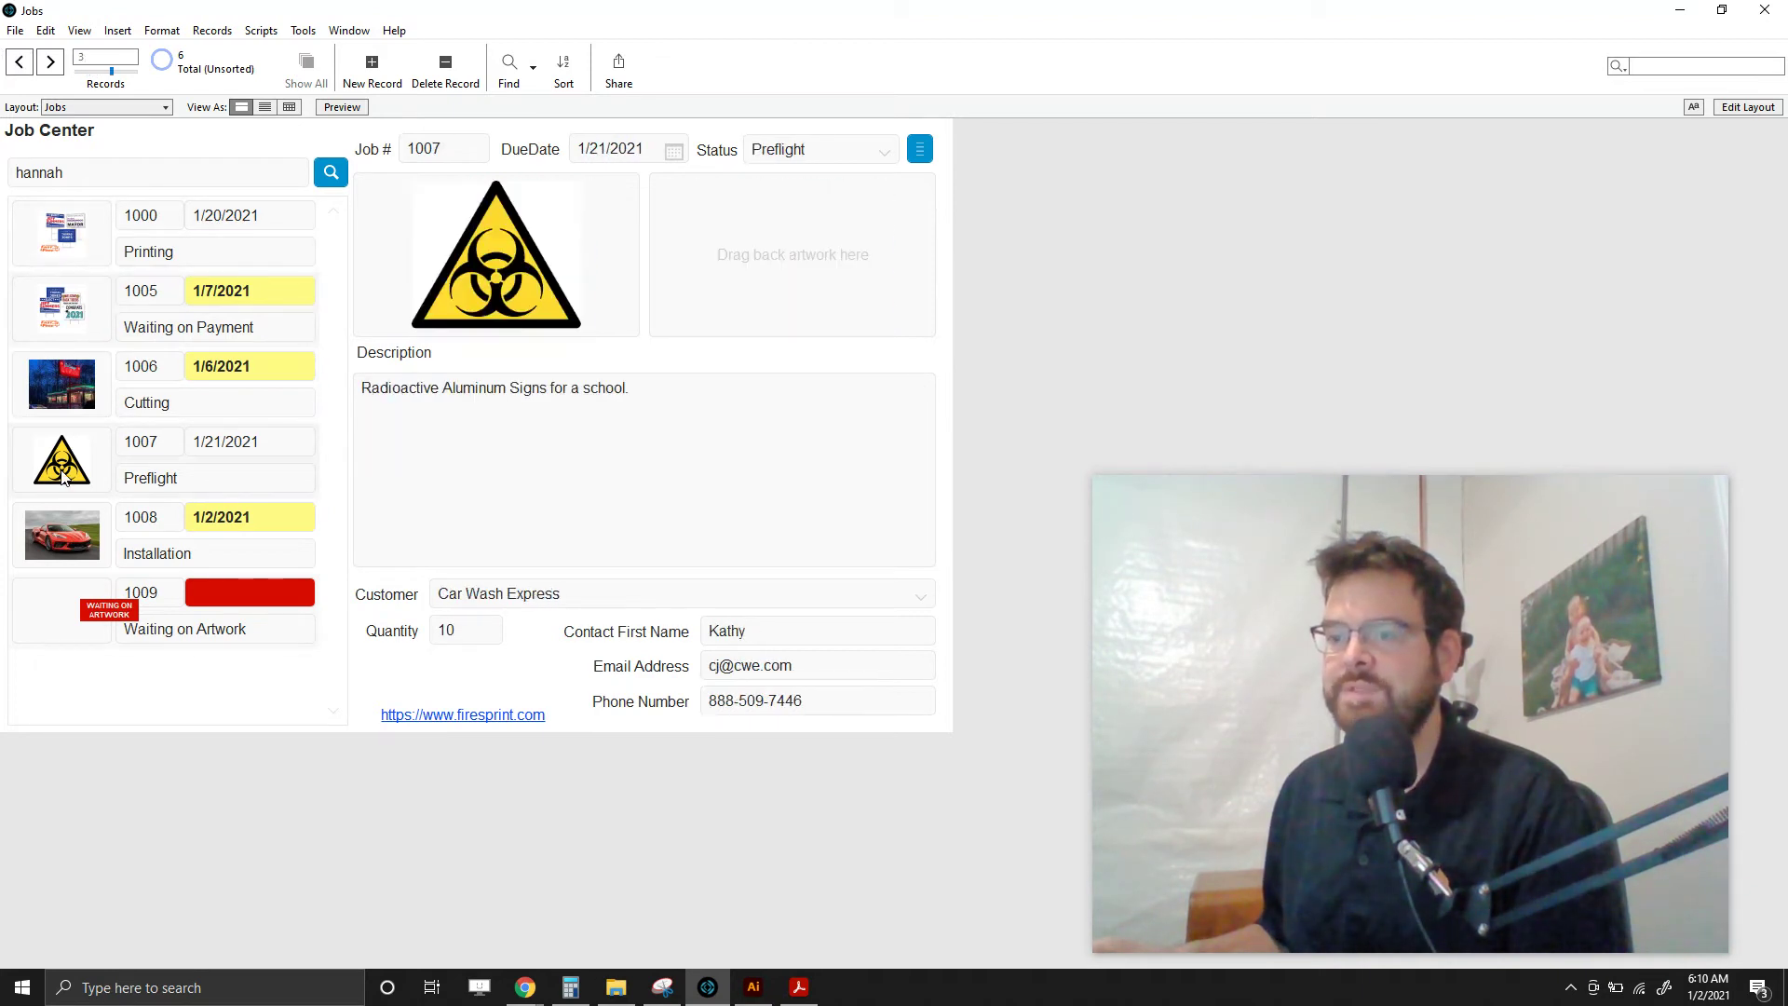
Step: Replace the 'hannah' search with 1006 and keep Jim's Bagels as the customer
{"action": "left_click", "coordinate": [152, 174]}
{"action": "double_click", "coordinate": [151, 173]}
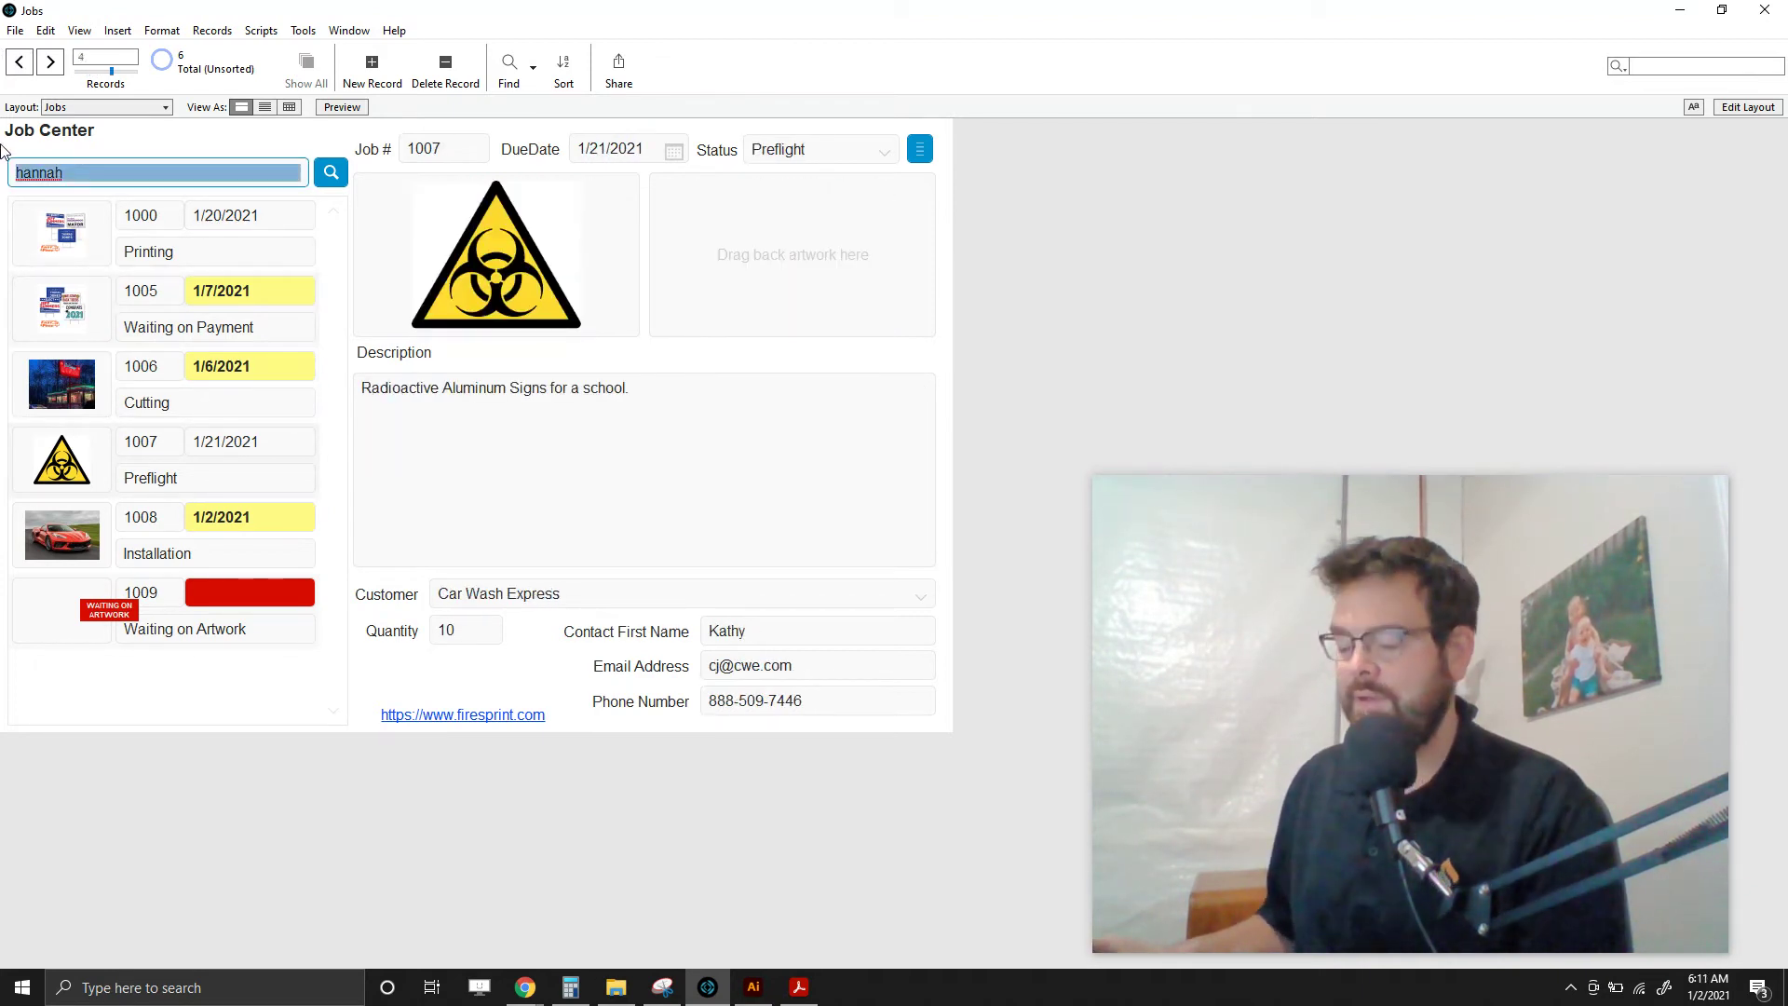
{"action": "key", "text": "BackSpace"}
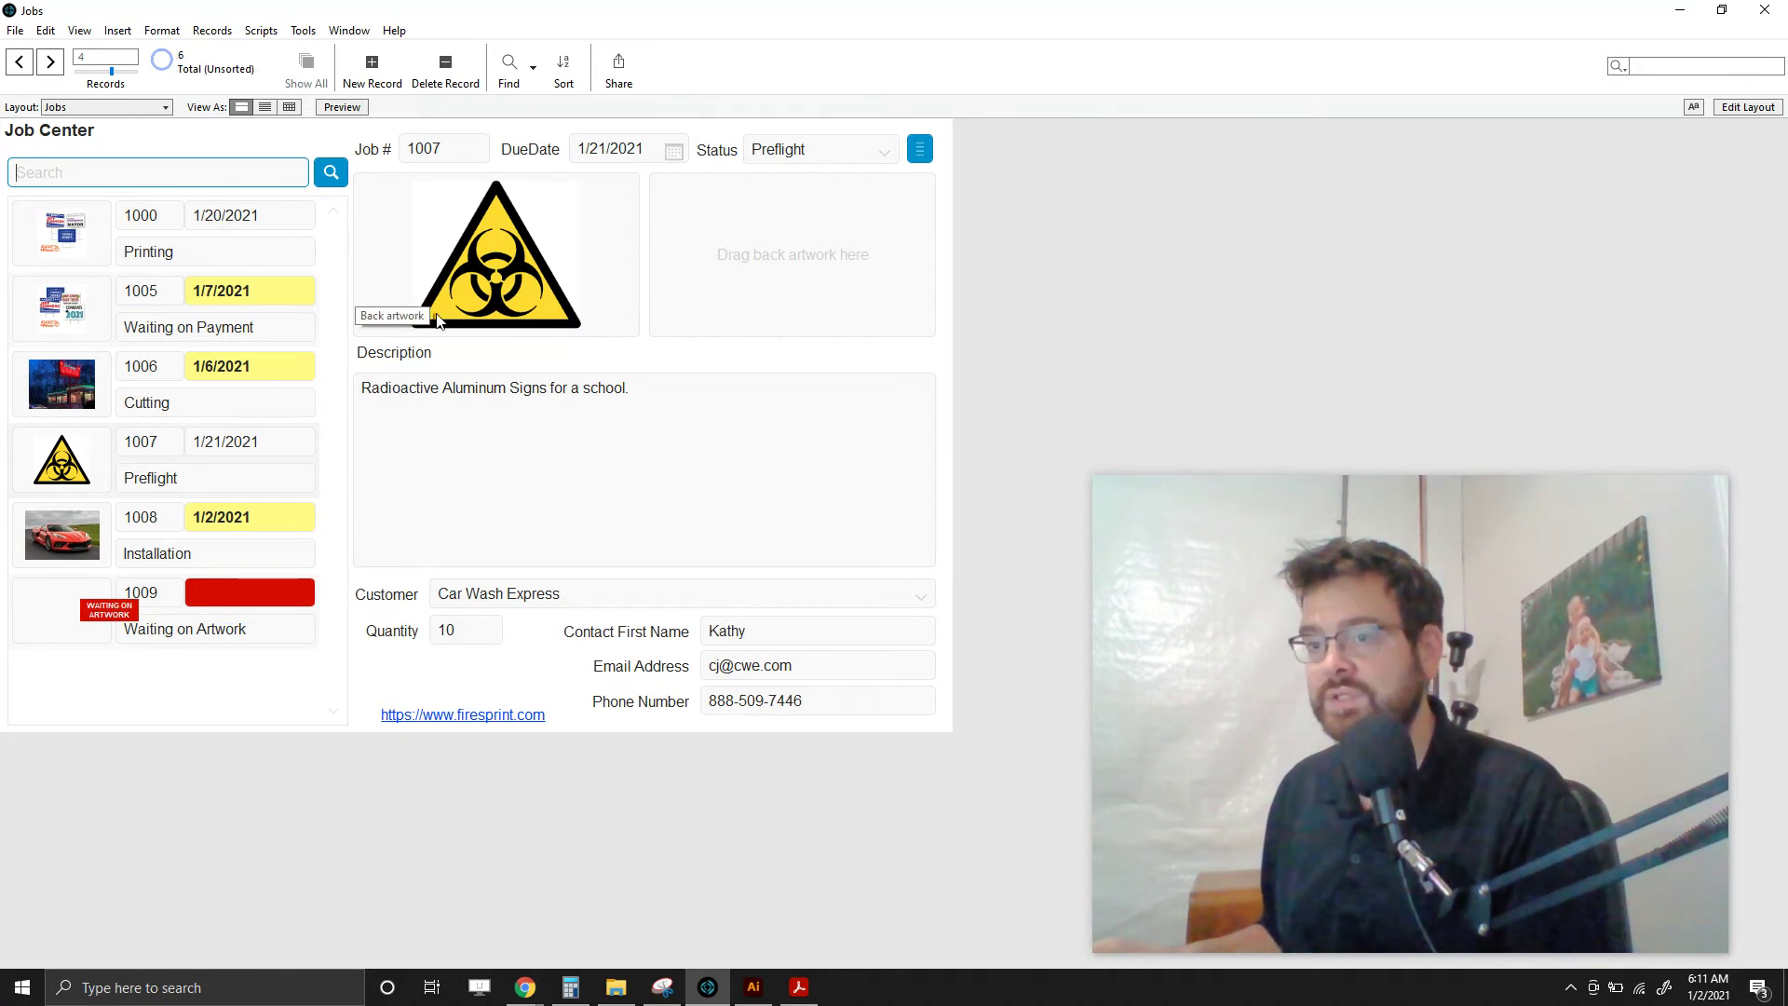
{"action": "type", "text": "1006"}
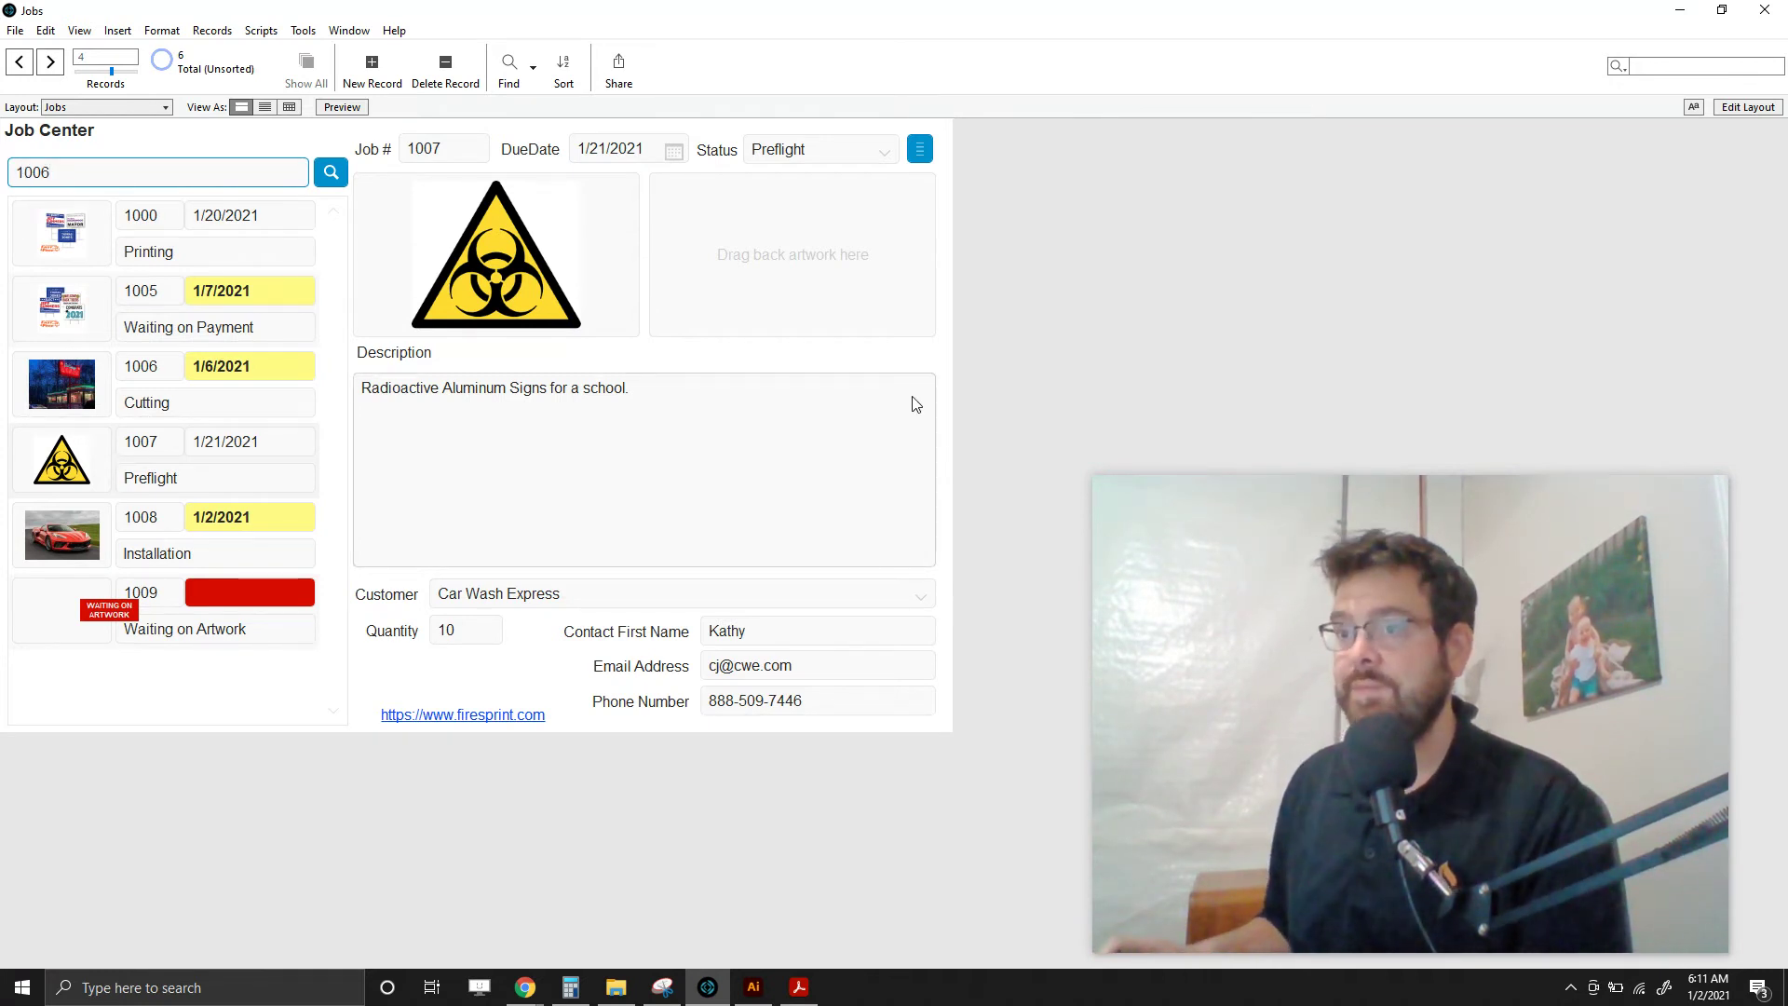
{"action": "left_click", "coordinate": [332, 174]}
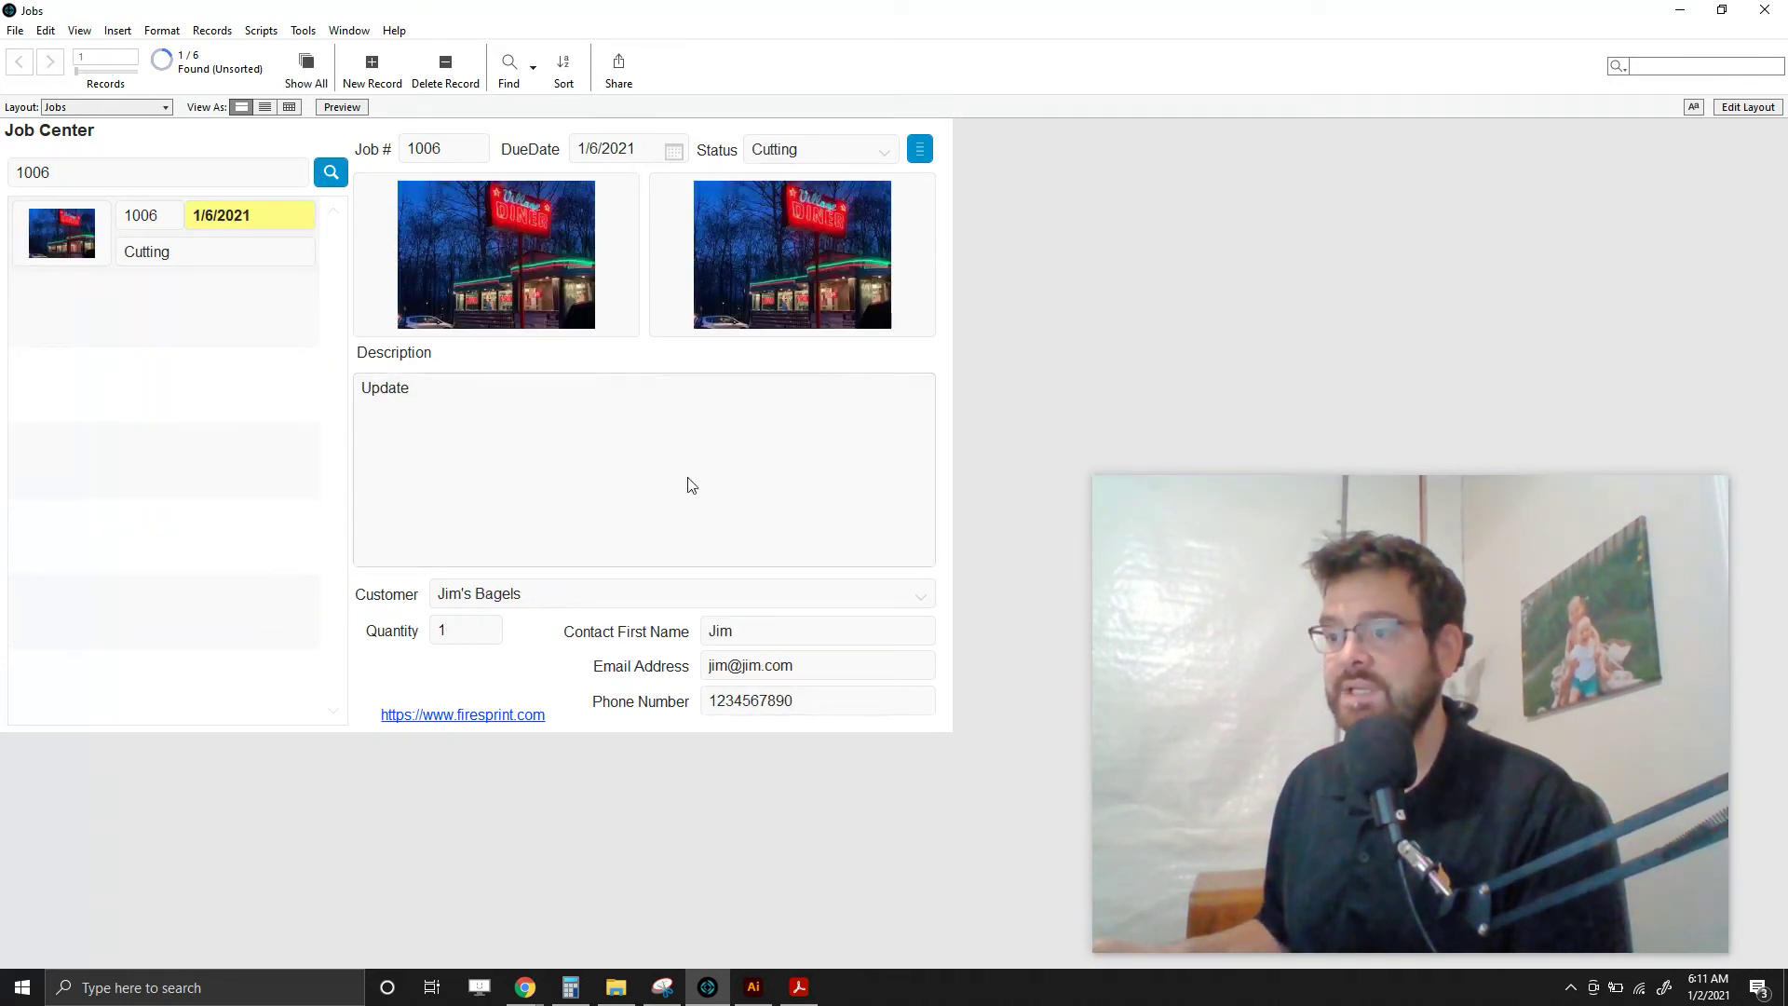
{"action": "left_click", "coordinate": [831, 594]}
{"action": "left_click", "coordinate": [773, 660]}
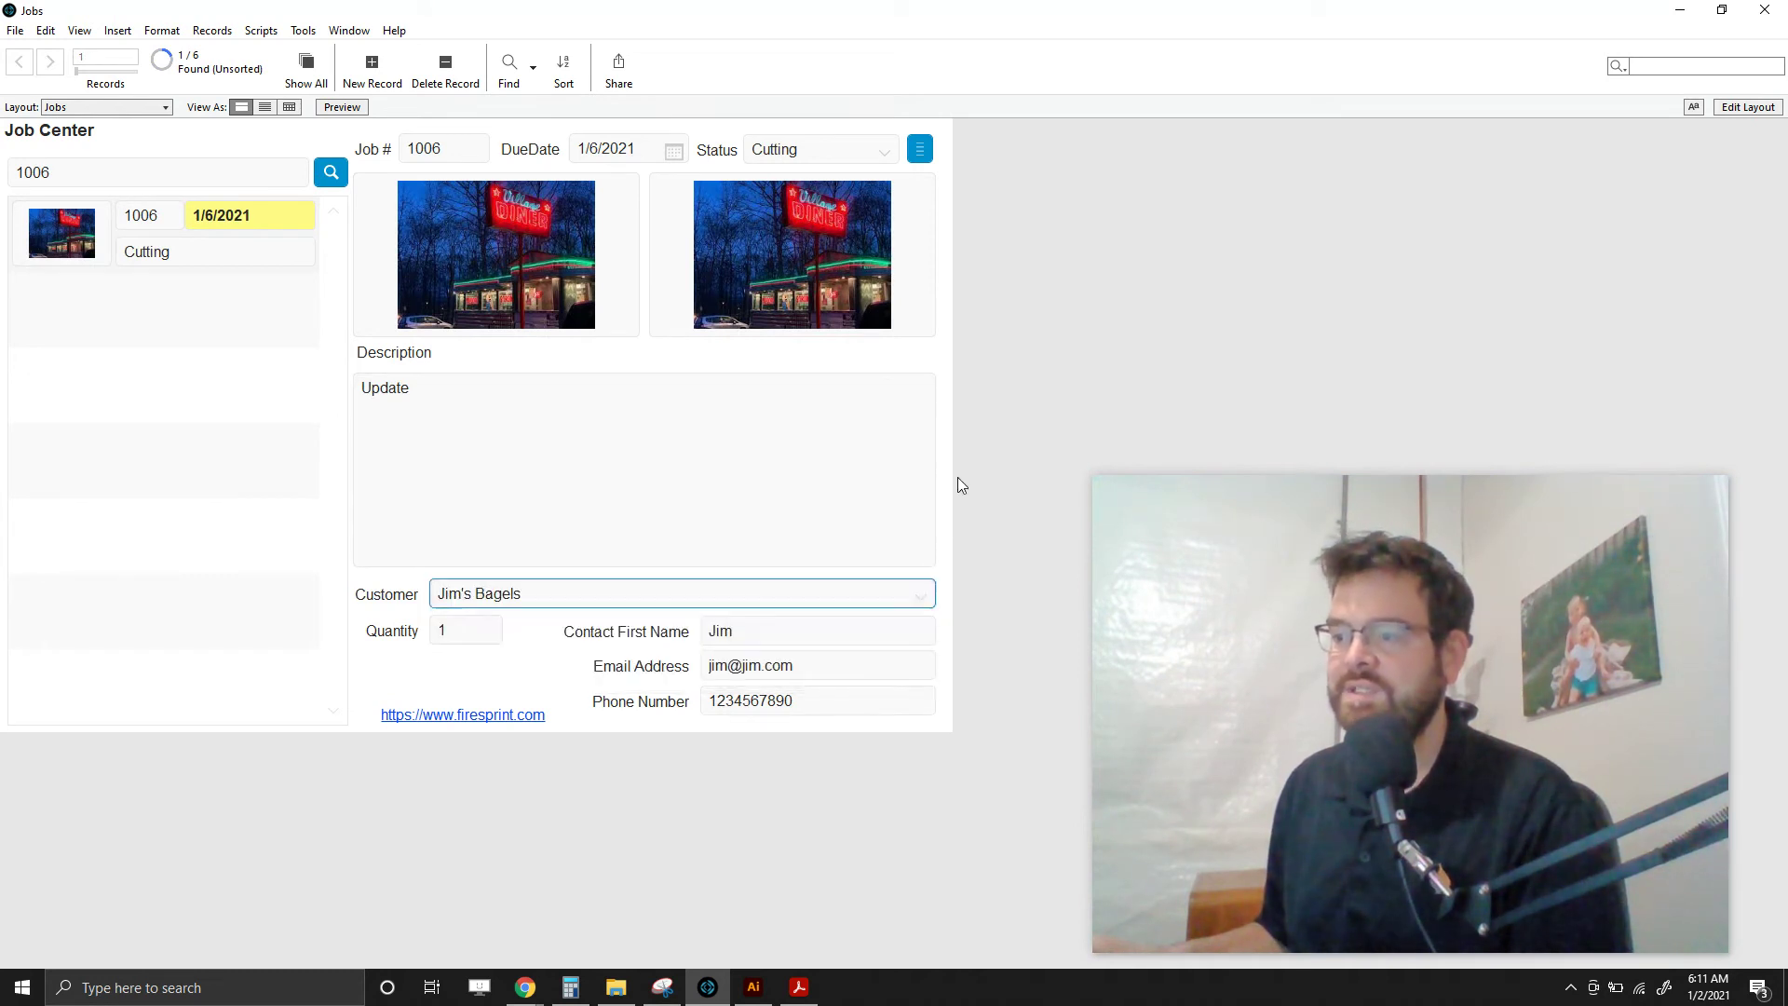
Step: Switch to the Customers layout, show all customer records, and select Car Wash Express
{"action": "left_click", "coordinate": [106, 108]}
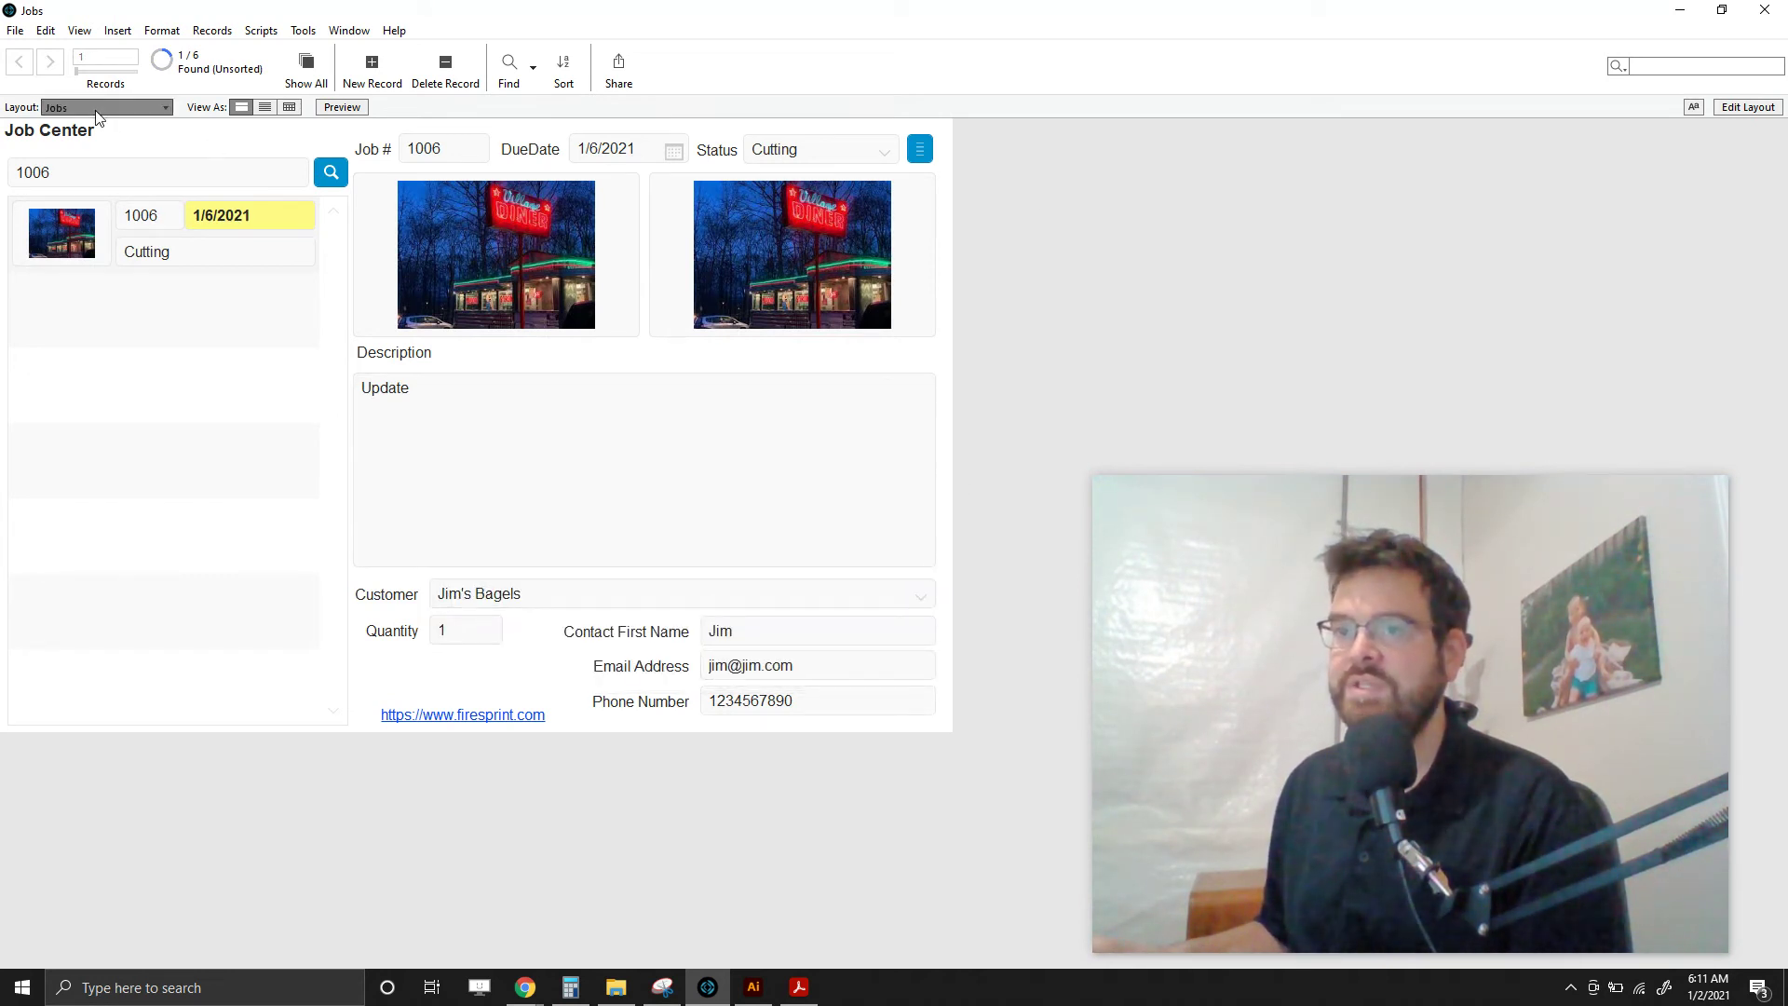
{"action": "left_click", "coordinate": [98, 146]}
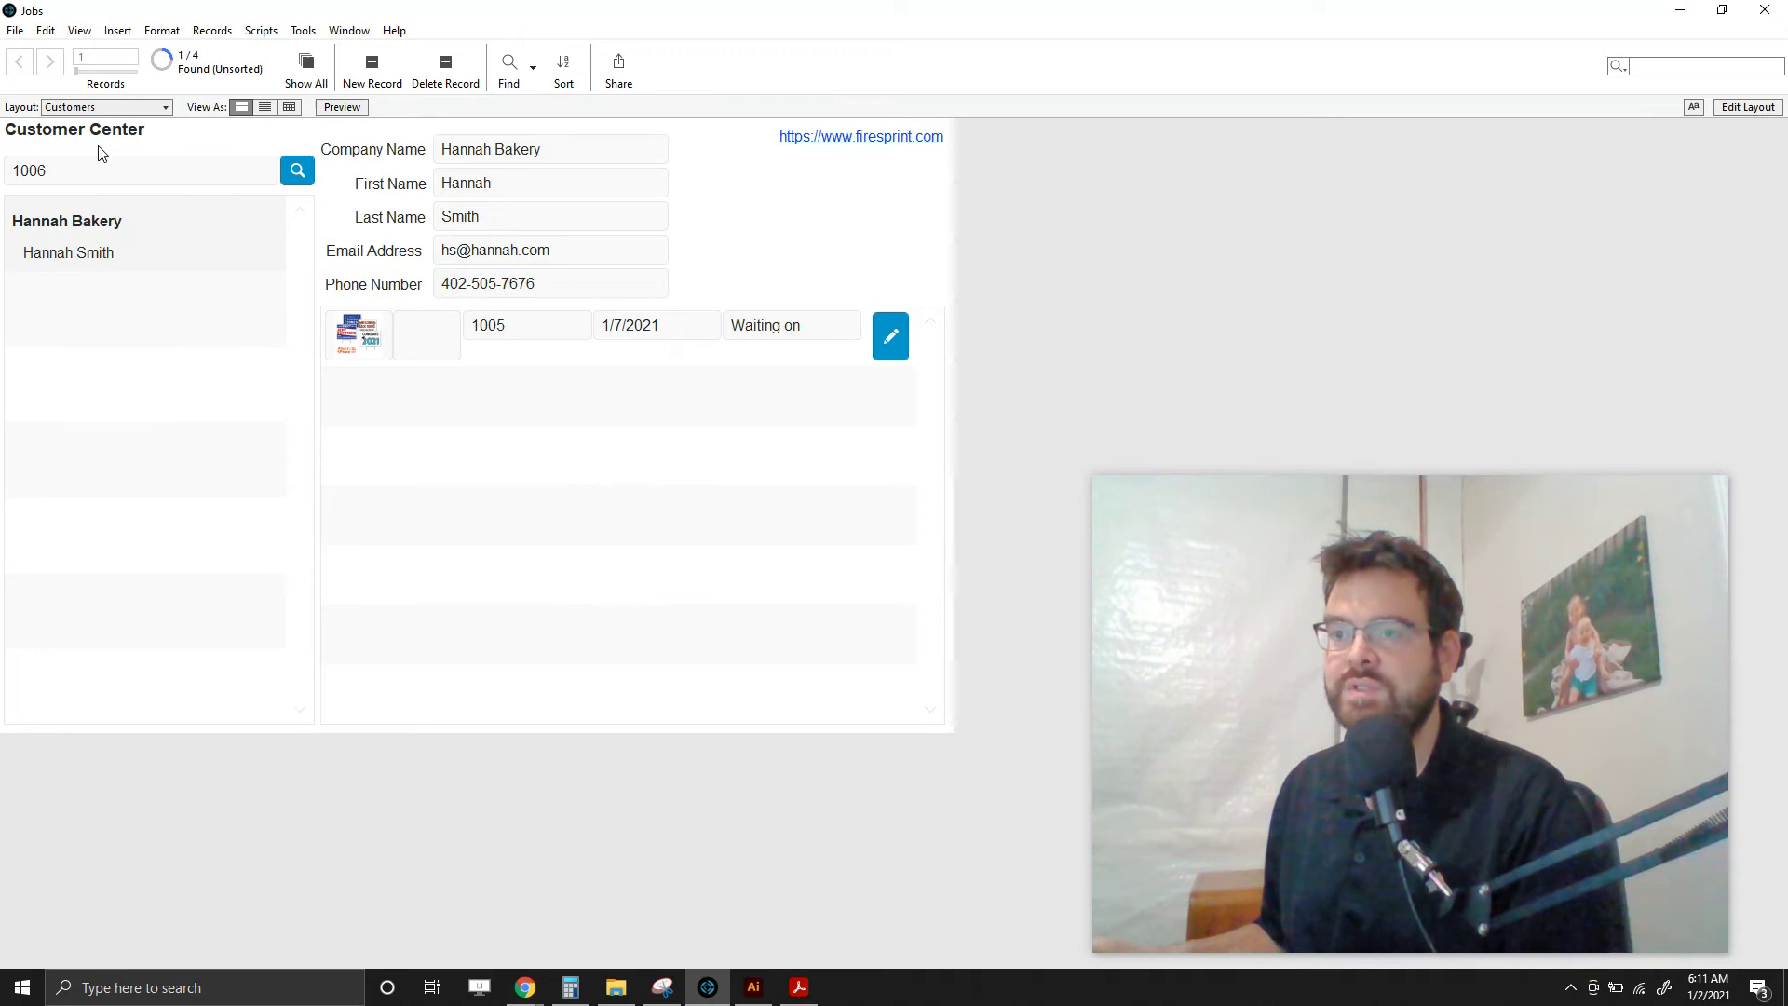
{"action": "left_click", "coordinate": [208, 174]}
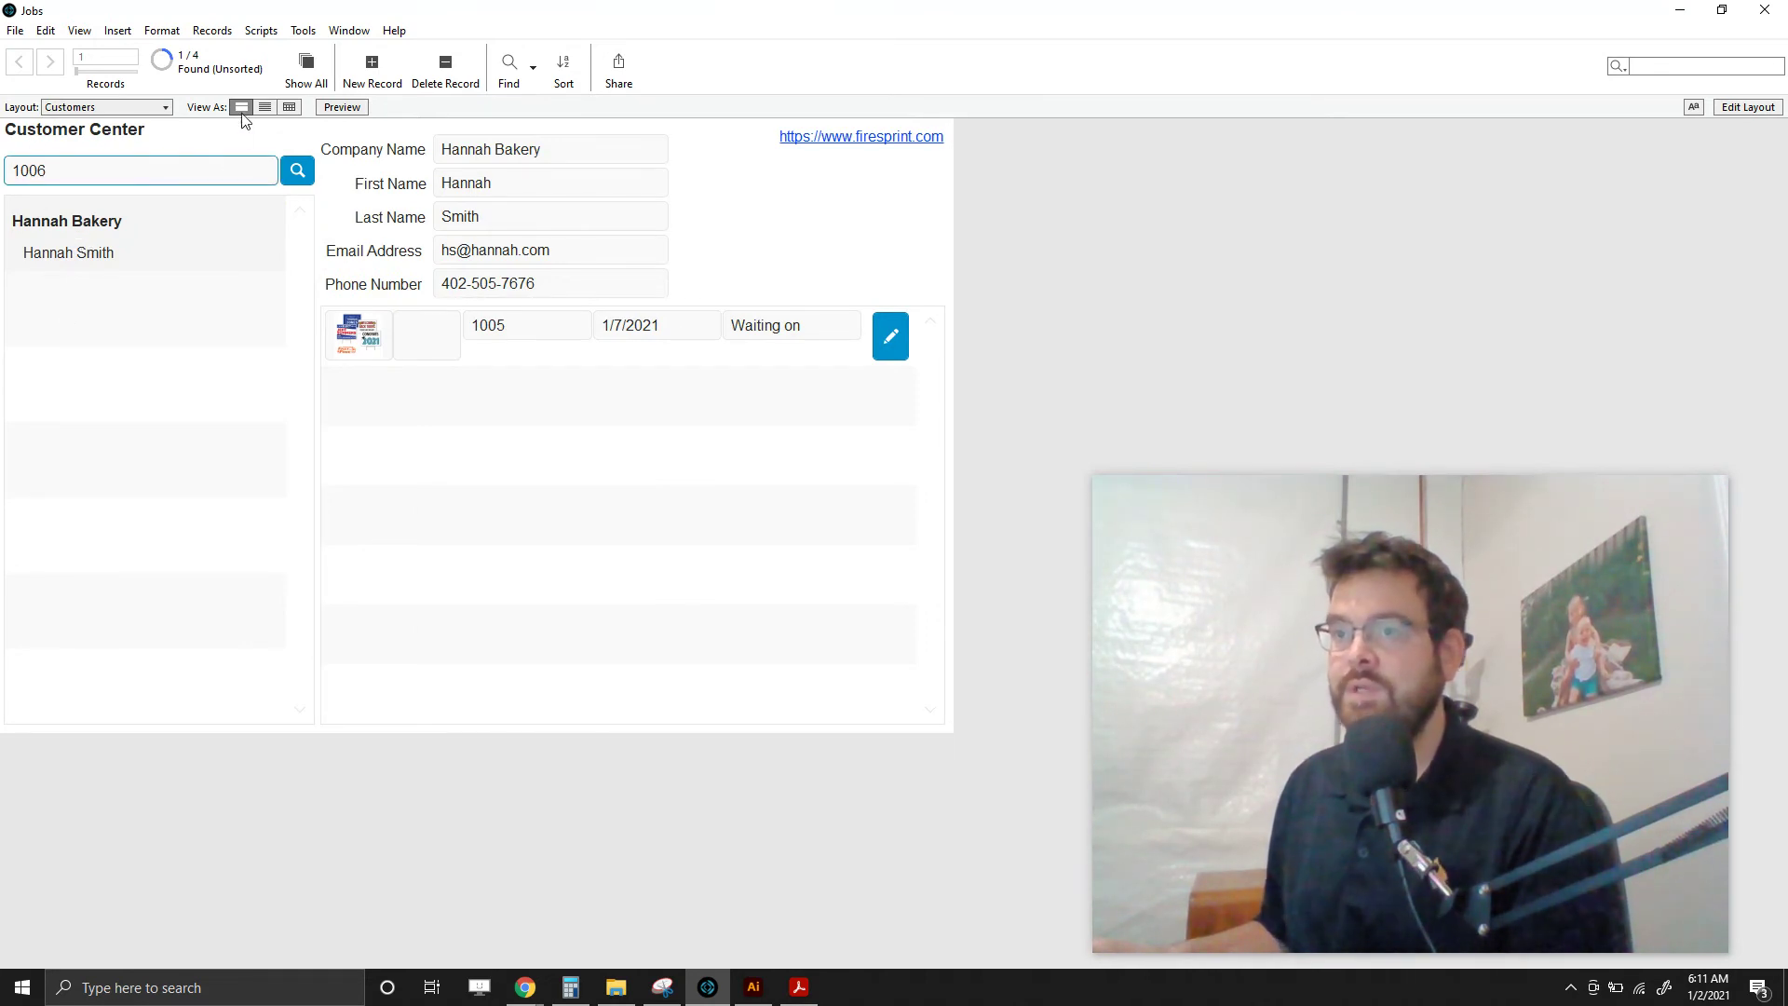
{"action": "left_click", "coordinate": [304, 65]}
{"action": "left_click", "coordinate": [125, 394]}
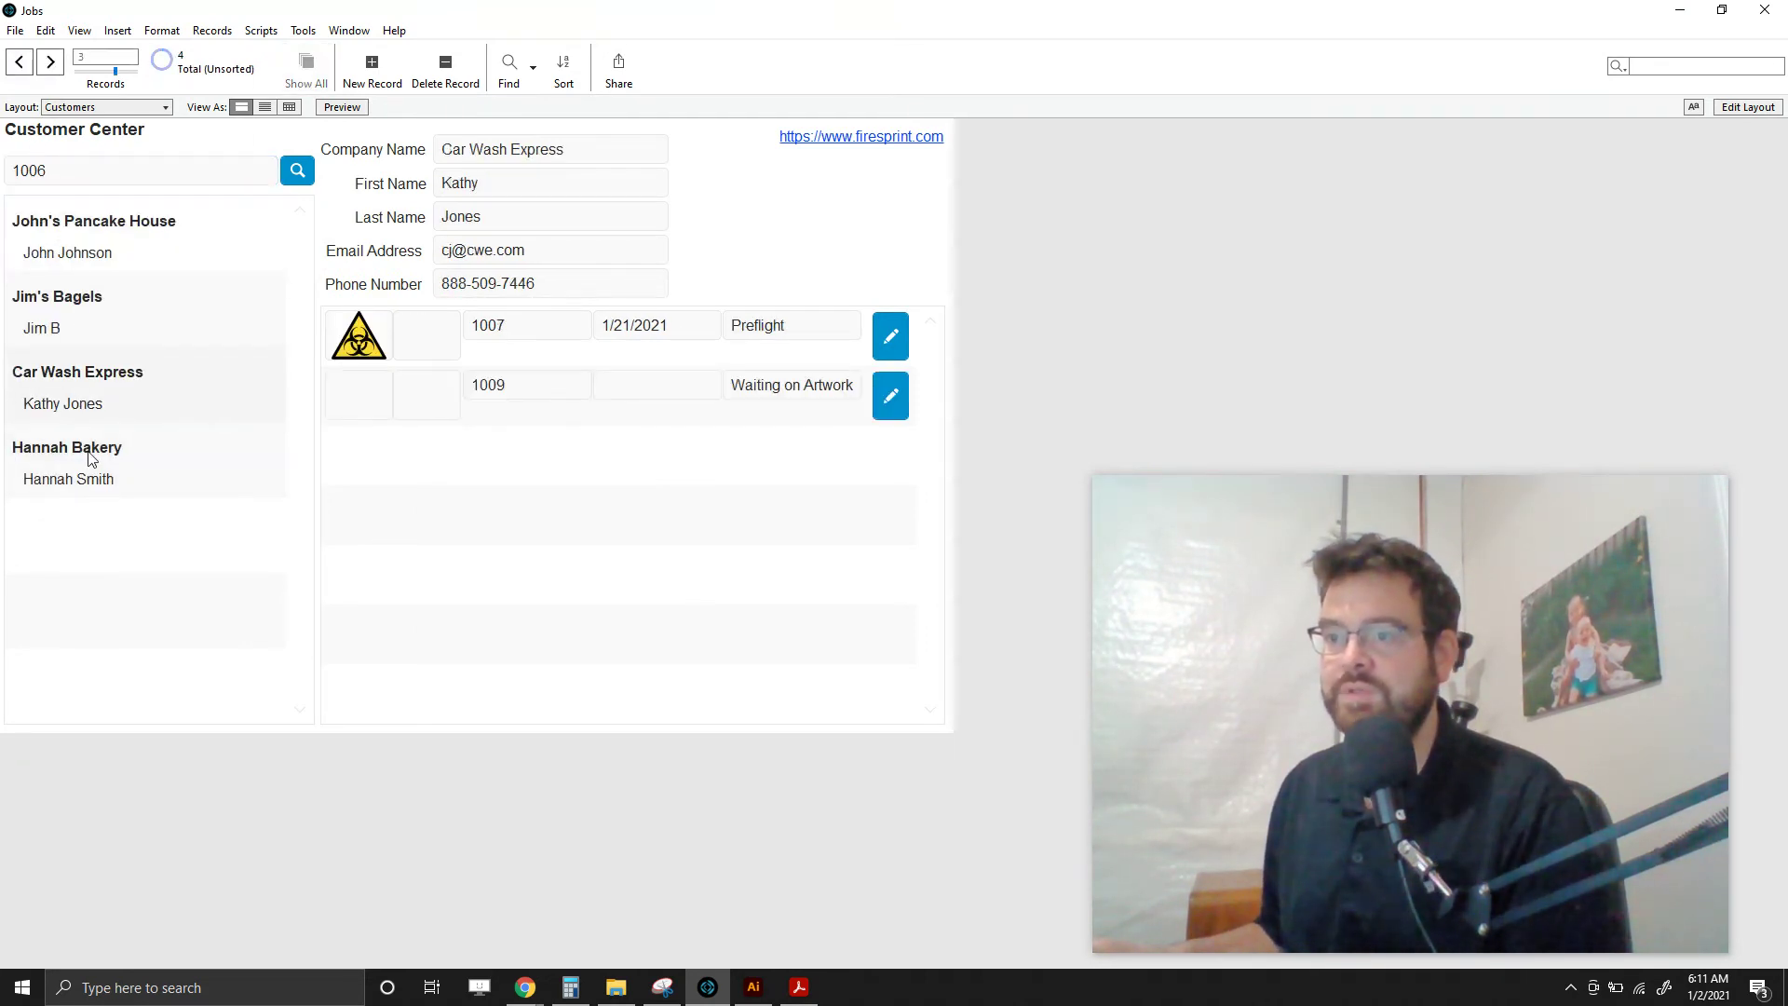